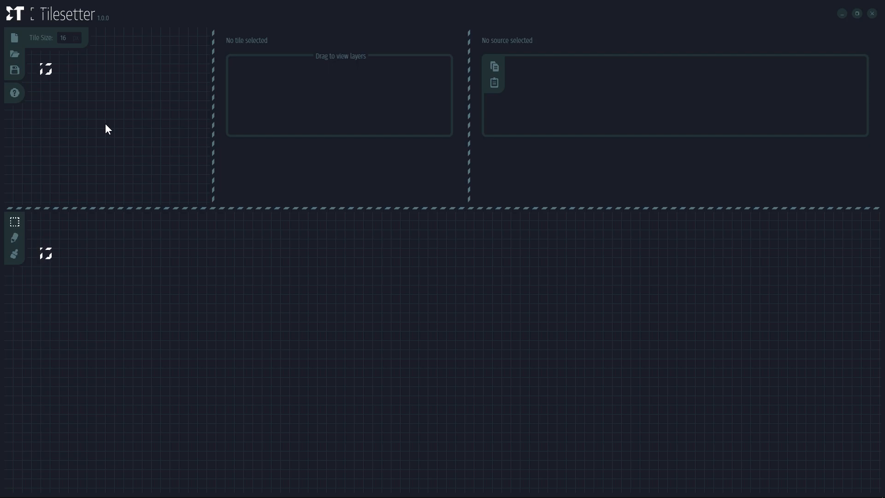
Confirm the tile size of 16 and import the vid1_tiles2 image into the tile canvas
left_click(64, 38)
right_click(65, 71)
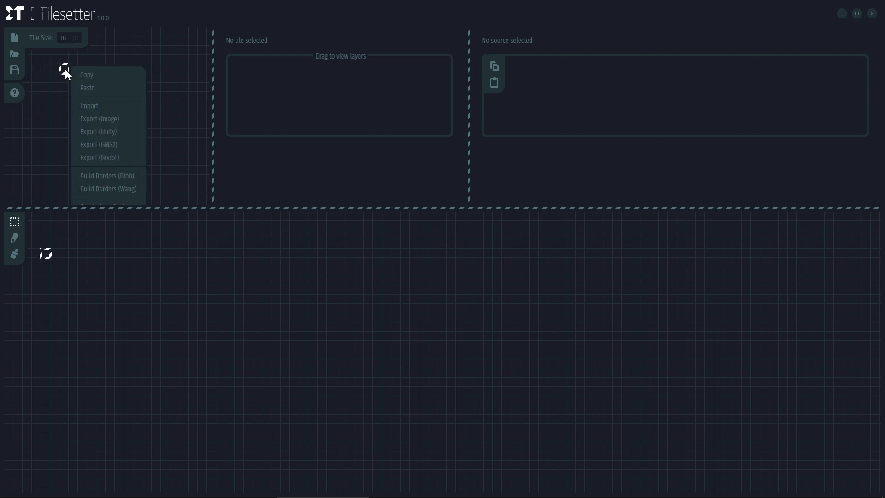
left_click(90, 107)
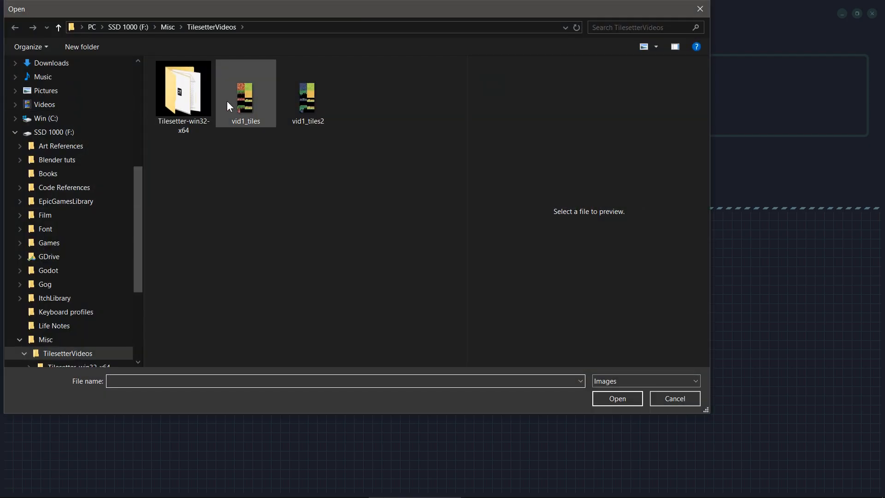
double_click(306, 98)
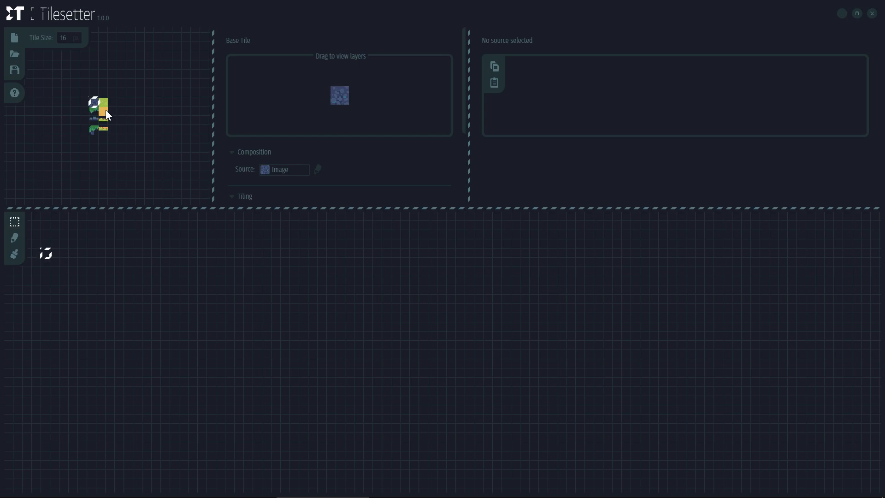
Widen the tile canvas area and make the upper panels taller
scroll(136, 96, "up", 2)
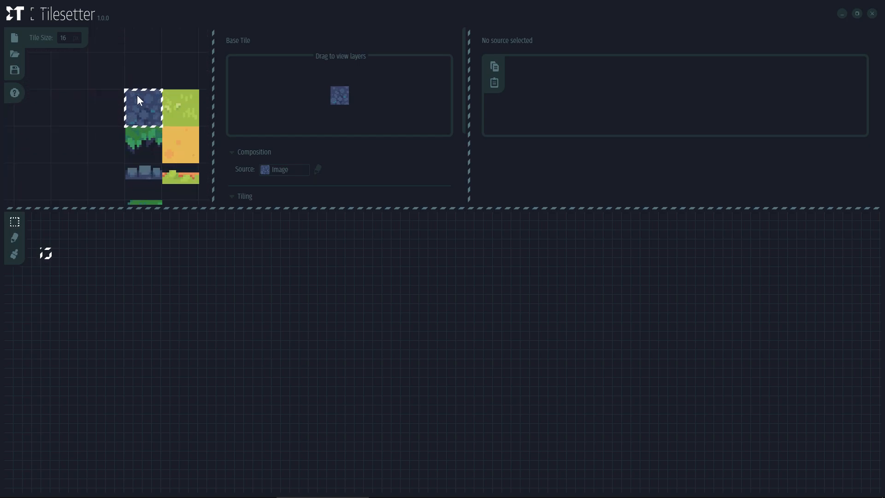
scroll(137, 95, "down", 1)
left_click_drag(213, 136, 334, 140)
left_click_drag(265, 207, 264, 348)
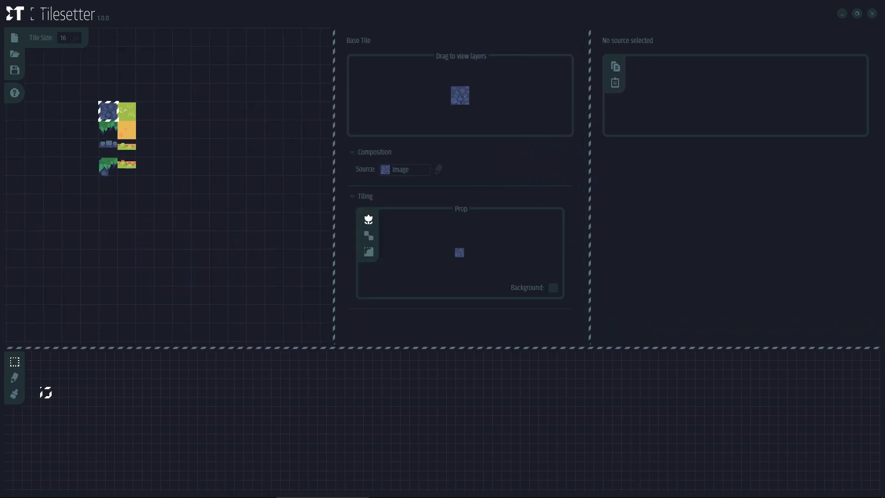
Move the stone strip and vine tiles under the stone and shift the green/orange column
left_click_drag(156, 155, 82, 132)
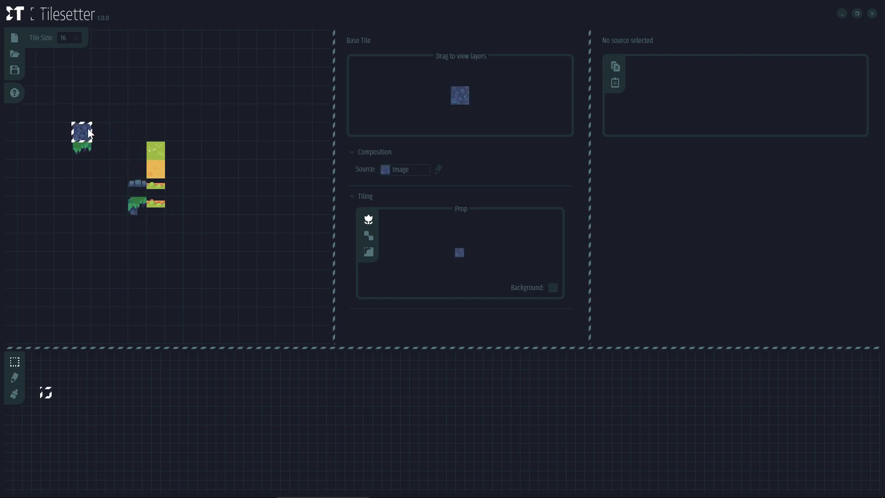
left_click_drag(137, 182, 82, 178)
left_click_drag(156, 151, 156, 206)
left_click_drag(156, 166, 173, 148)
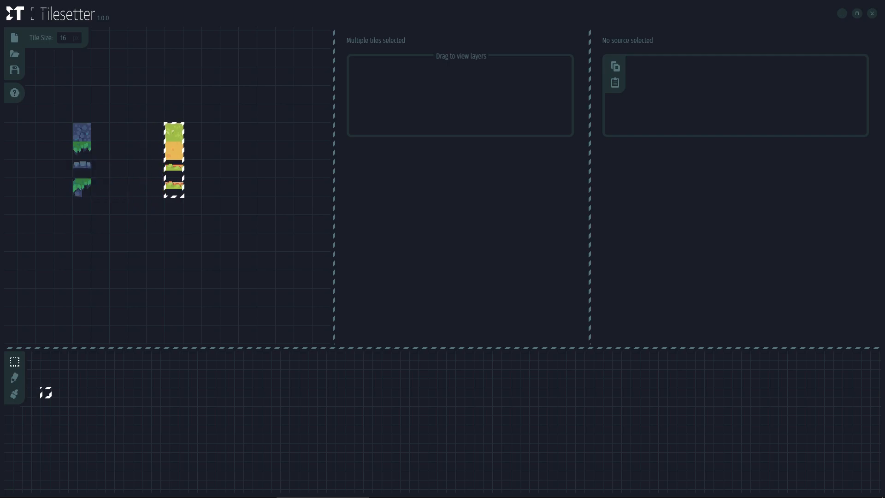
left_click_drag(77, 127, 100, 181)
left_click(193, 169)
left_click_drag(82, 131, 82, 186)
left_click_drag(82, 152, 100, 132)
Line up the grass-edge, stone-strip and grass-stone corner tiles in one row beside the stone
left_click(118, 132)
left_click(84, 149)
left_click(87, 162)
left_click_drag(87, 162, 118, 133)
left_click(82, 187)
left_click_drag(82, 187, 138, 132)
left_click(137, 169)
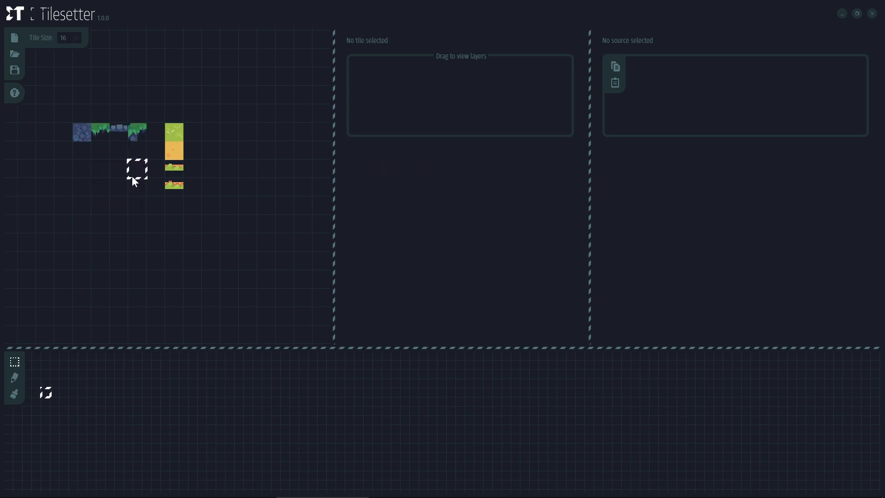
left_click_drag(97, 175, 164, 155)
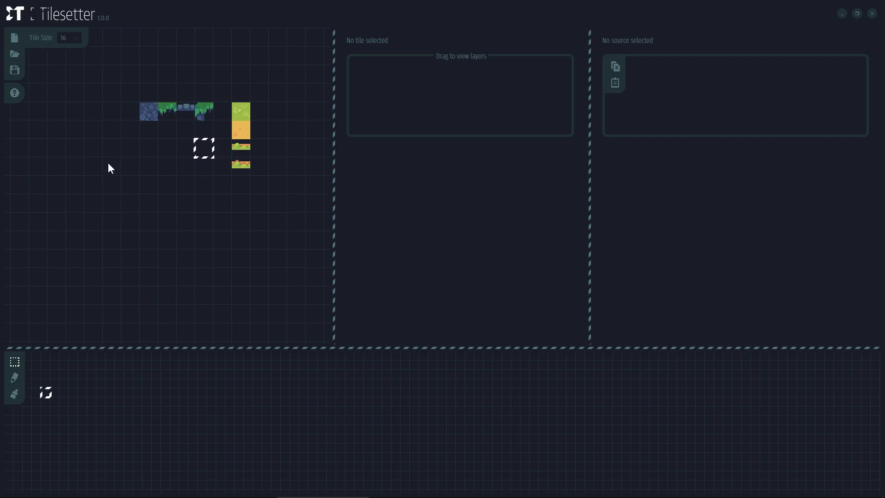
Drag the blue stone tile down-left out of the row onto an empty spot
left_click(155, 119)
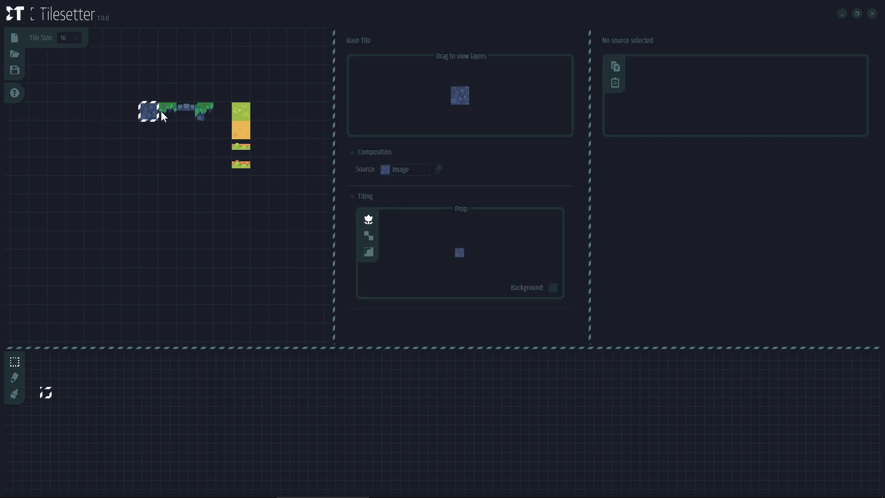
left_click(168, 112)
left_click(186, 113)
left_click(204, 113)
left_click(181, 115)
left_click(156, 119)
left_click_drag(147, 122, 111, 247)
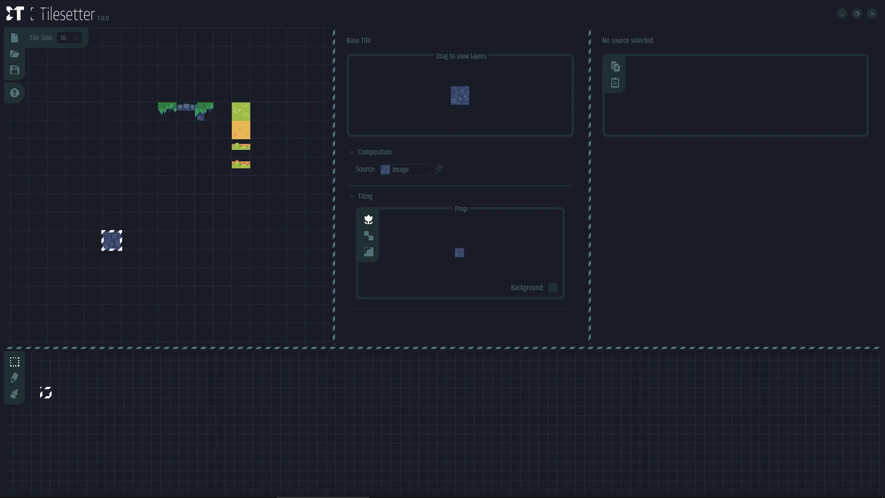
left_click_drag(110, 278, 103, 238)
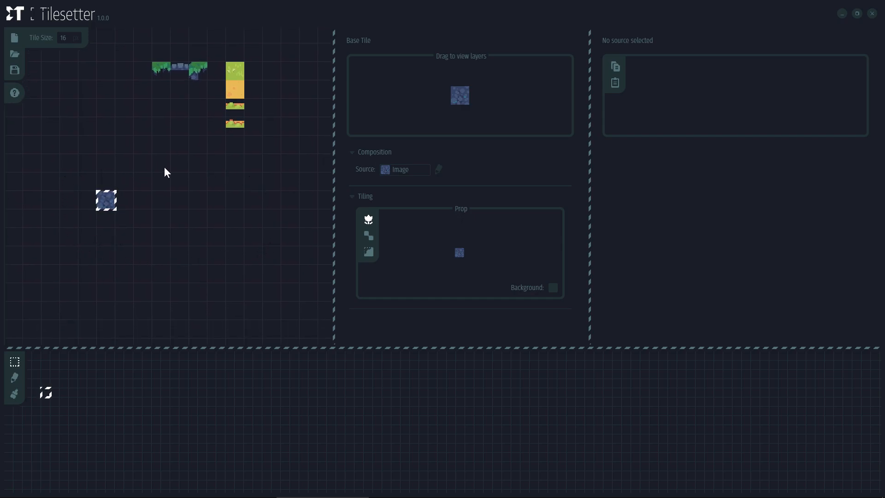
scroll(111, 202, "down", 3)
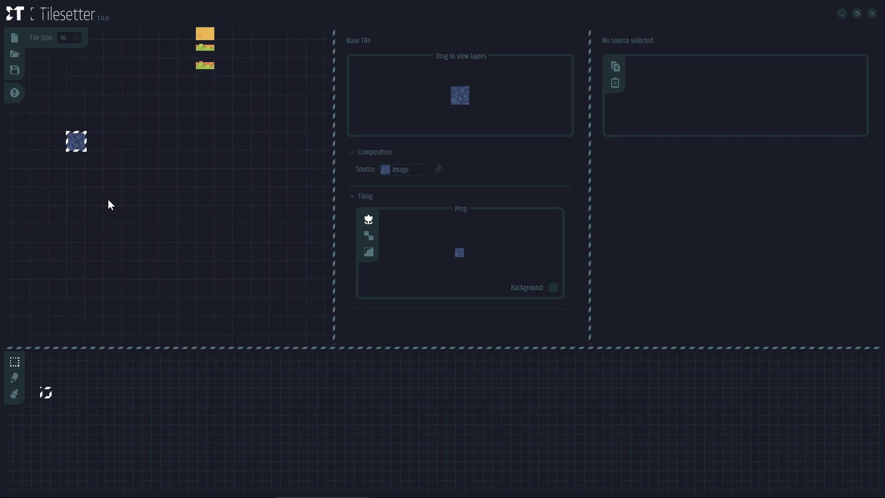
Build Blob borders around the blue stone tile
right_click(79, 147)
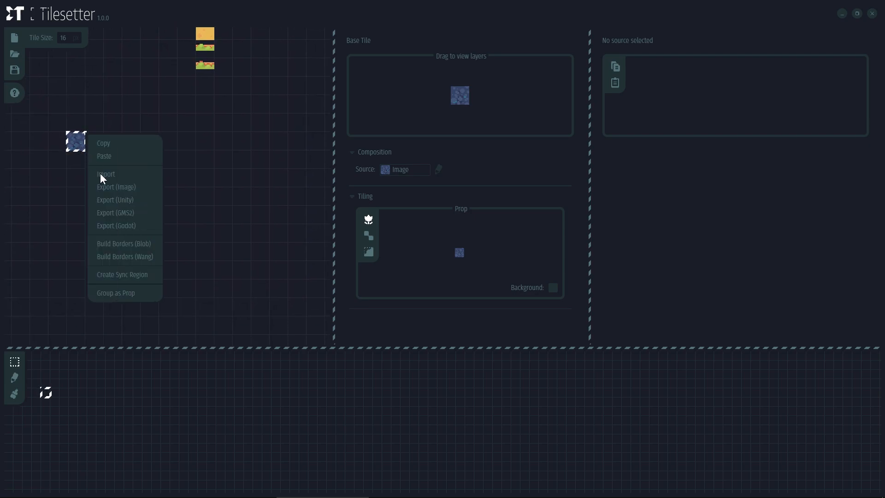
left_click(110, 243)
left_click_drag(46, 109, 77, 177)
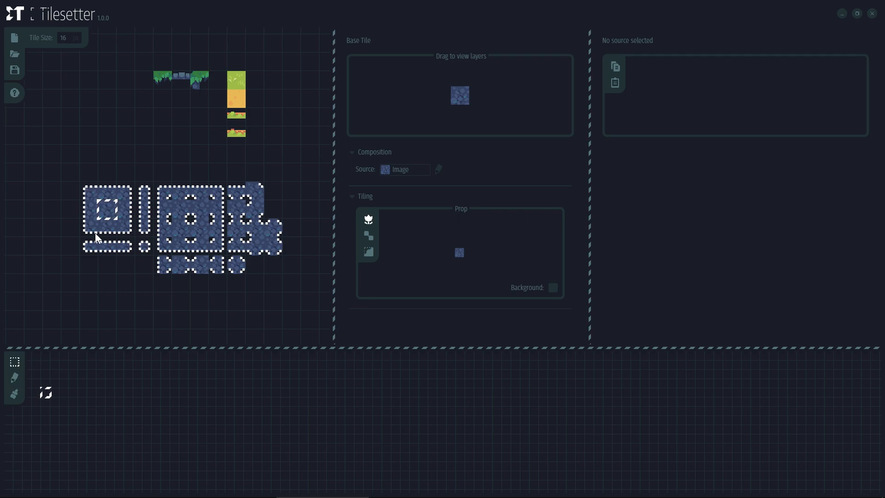
Inspect the generated top, left and right edge tiles and spread the top-edge tile's layers
left_click(110, 192)
left_click(124, 207)
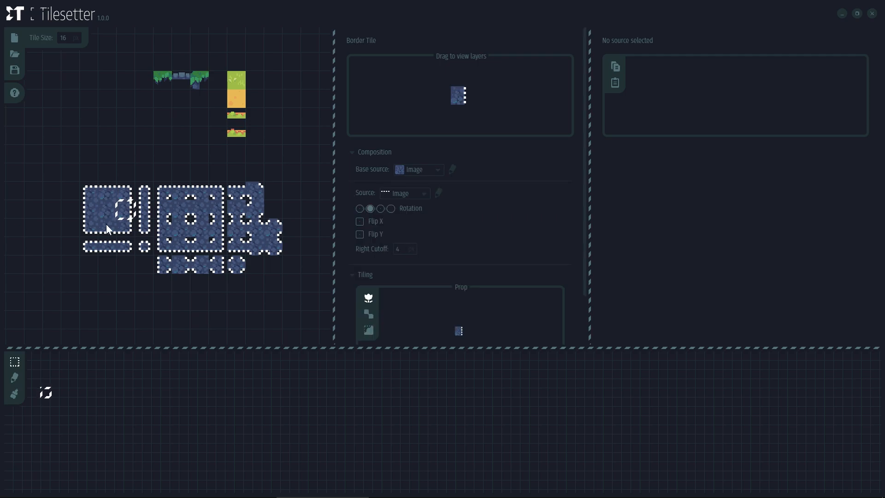
left_click(90, 209)
left_click(107, 189)
left_click_drag(153, 150, 120, 178)
left_click_drag(433, 90, 449, 69)
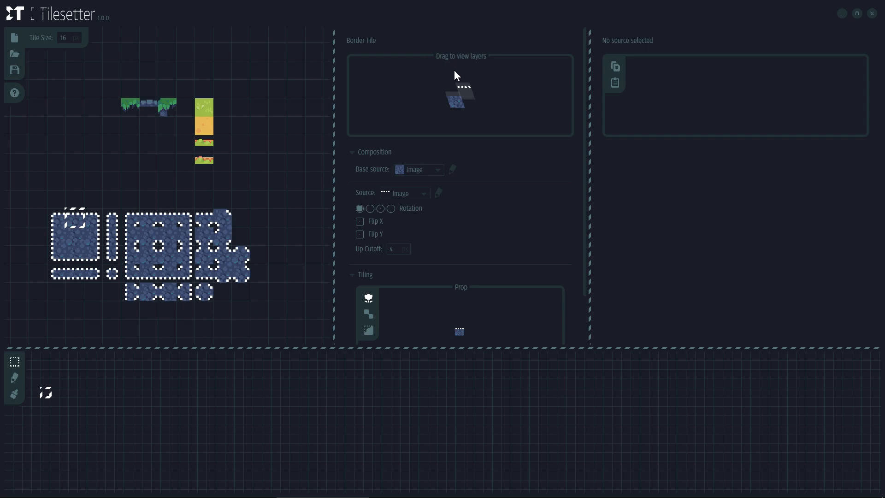
left_click_drag(377, 128, 430, 109)
Select the small corner border tile and list its available edge sources
left_click(206, 107)
left_click(157, 249)
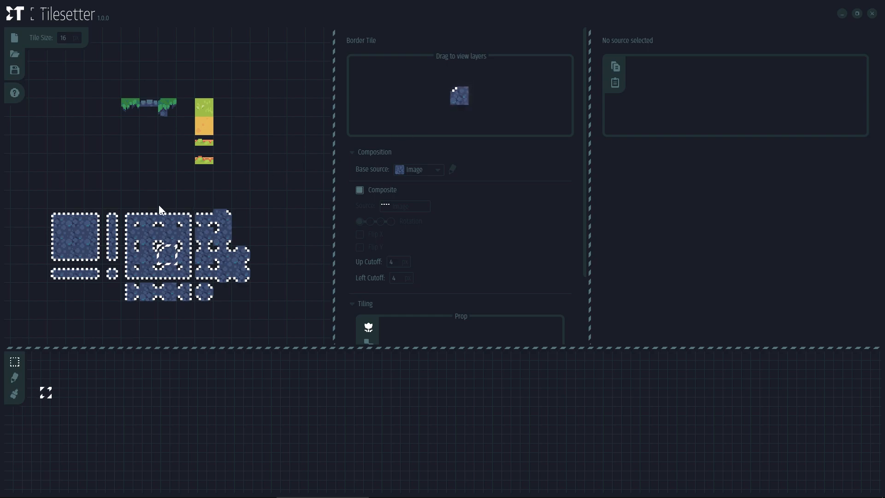
left_click(70, 220)
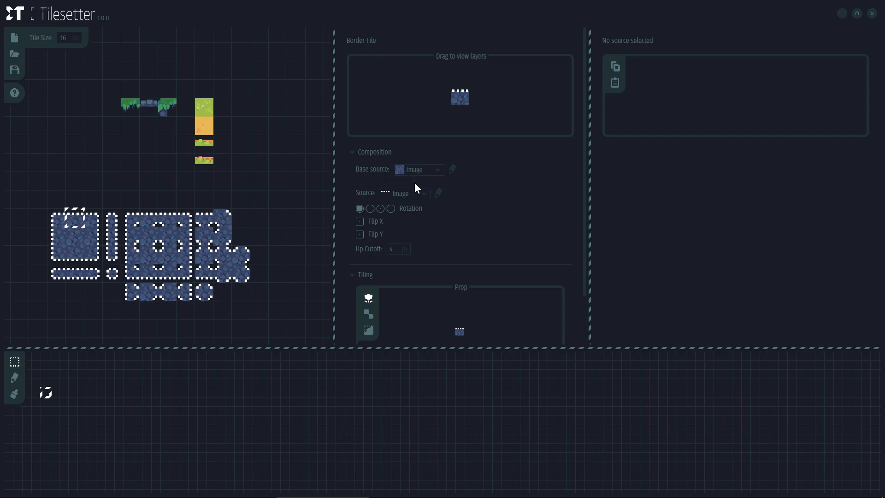
left_click(398, 193)
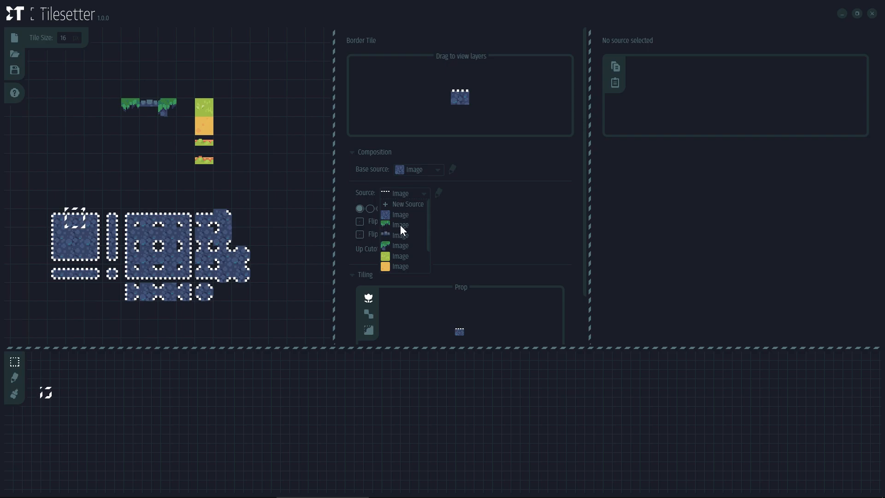
Use the grass-edge image for the top edge and the stone-strip image for right and left edges
left_click(400, 225)
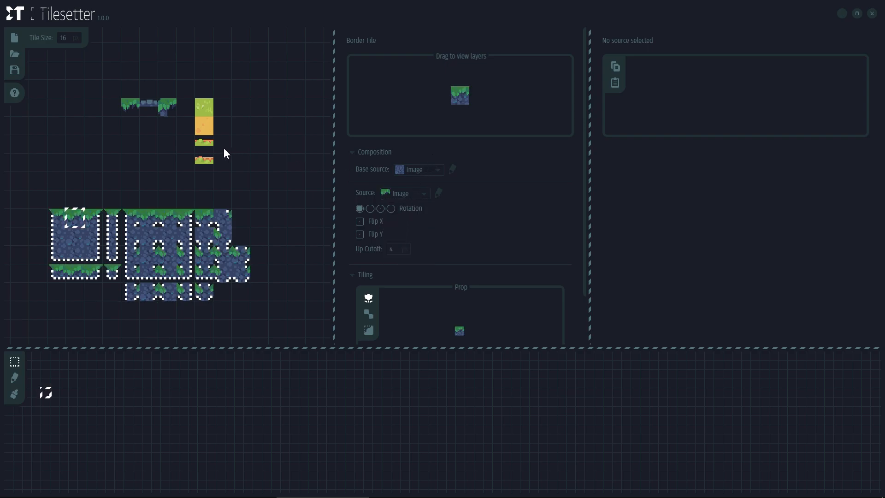
left_click(90, 233)
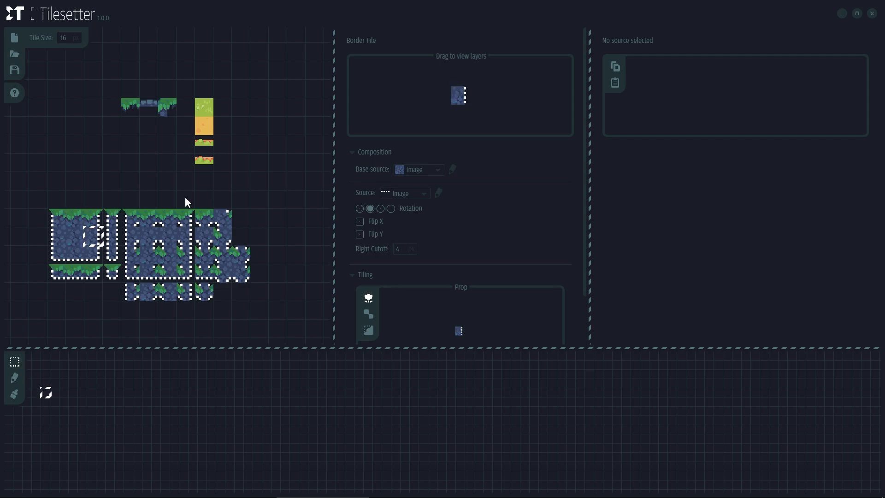
left_click(416, 194)
left_click(398, 231)
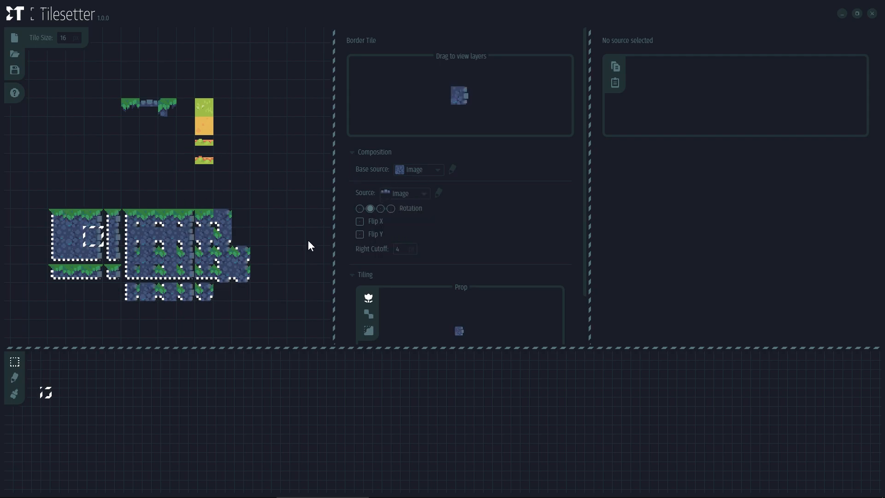
left_click(74, 253)
left_click(405, 194)
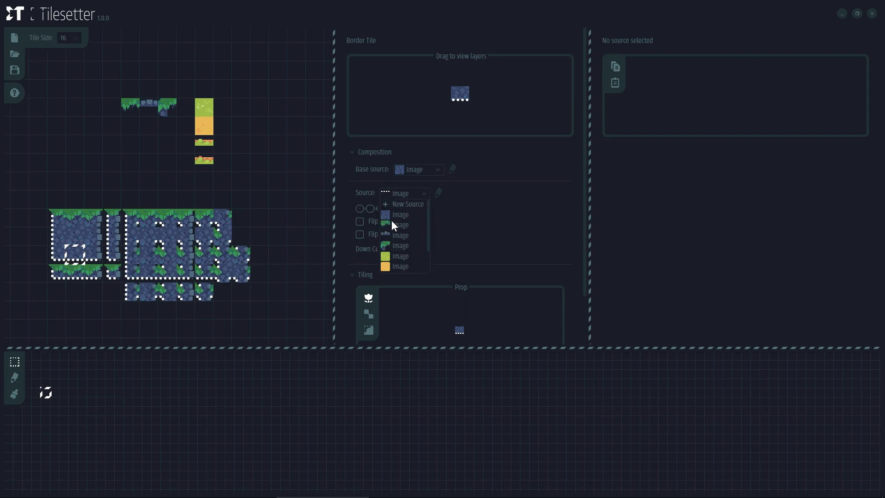
left_click(111, 251)
left_click(57, 236)
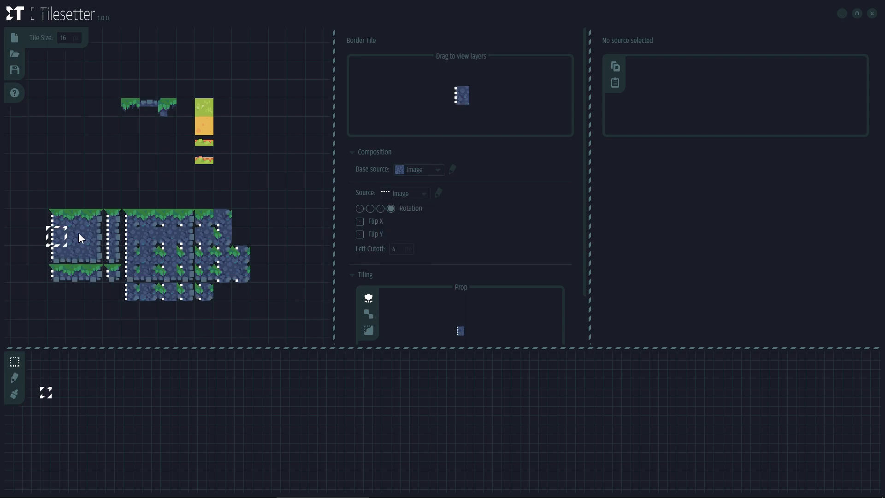
left_click(413, 196)
left_click(402, 231)
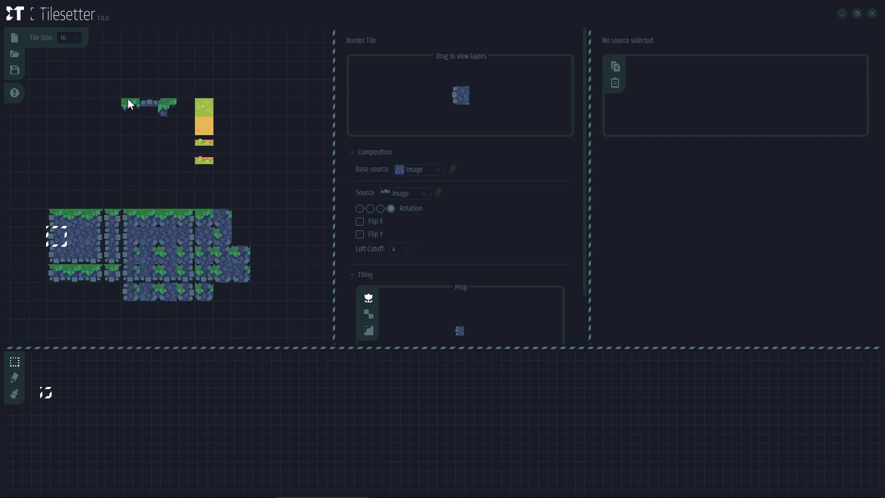
Review the edge tiles and inspect the top-left corner tile's layers
left_click(94, 236)
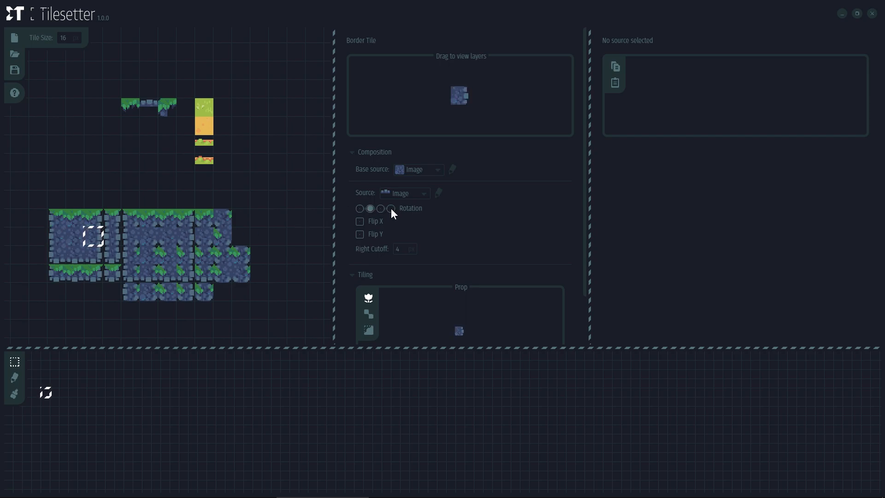
left_click(80, 253)
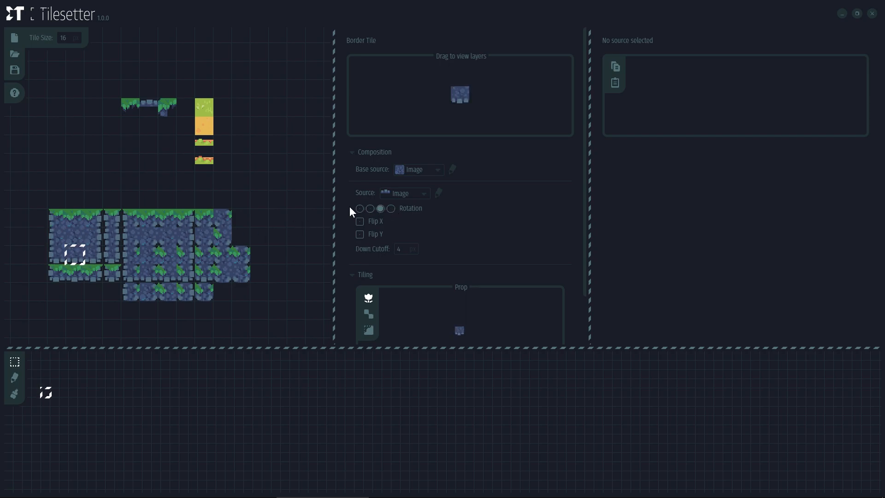
left_click(57, 235)
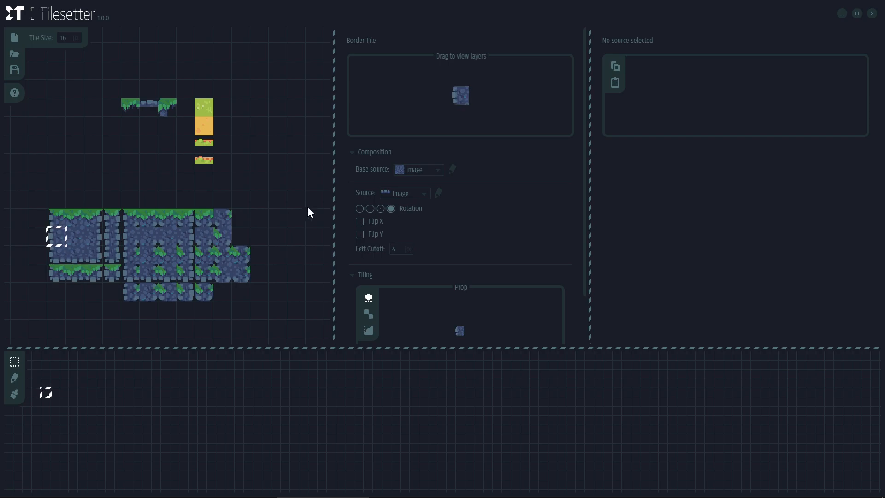
left_click(79, 220)
left_click_drag(79, 221, 132, 208)
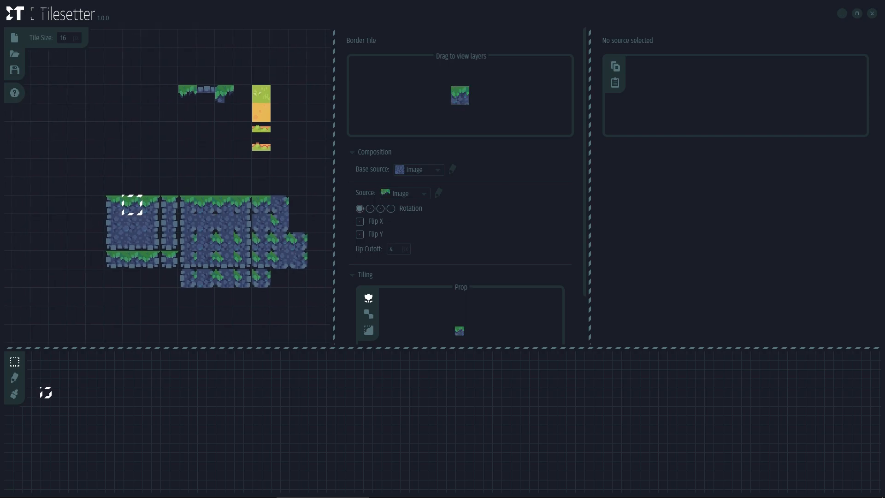
scroll(95, 204, "up", 4)
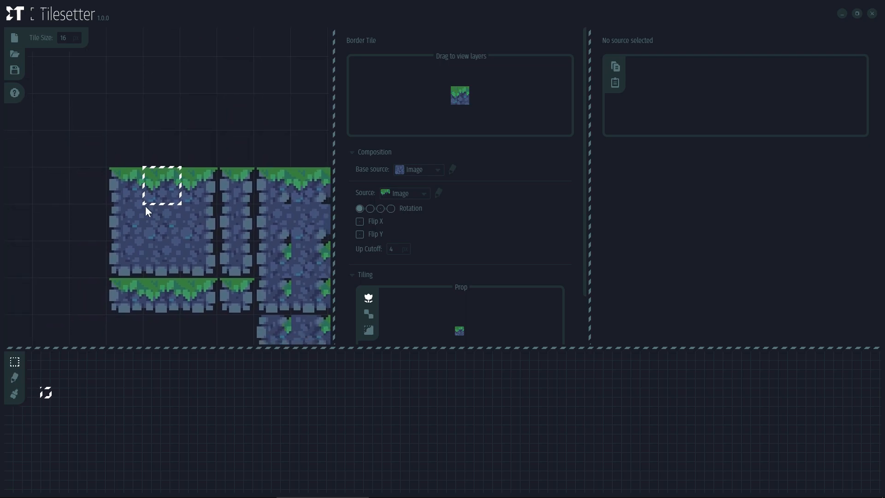
left_click(115, 184)
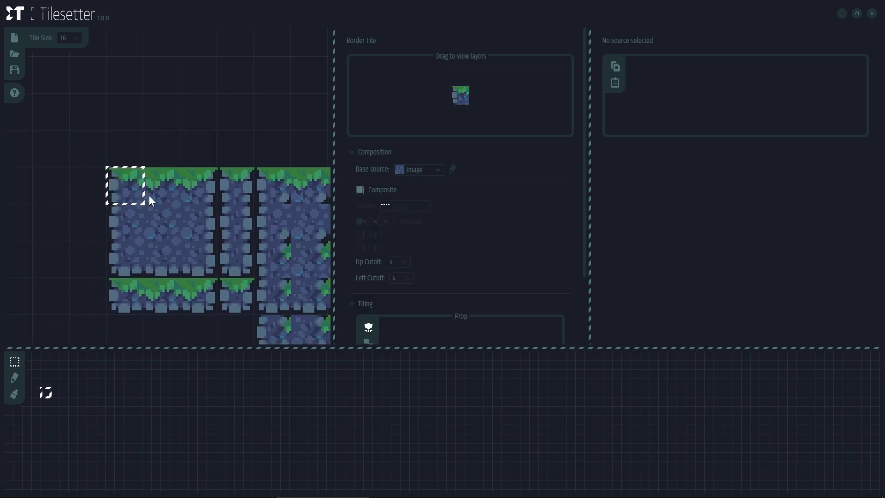
mouse_move(461, 96)
left_mouse_down()
mouse_move(483, 105)
mouse_move(452, 90)
left_mouse_up()
left_click_drag(210, 133, 125, 173)
scroll(178, 147, "down", 1)
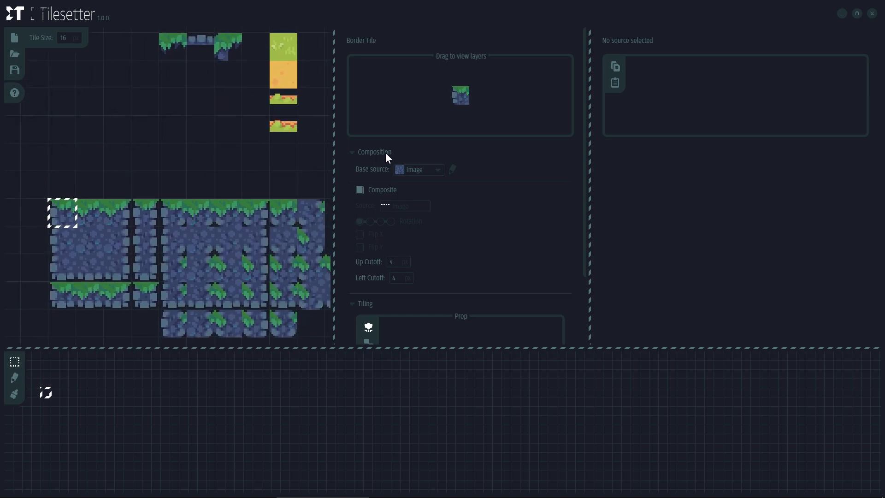
Uncheck Composite and give the corner and a top-edge tile the green corner image, with Flip X
left_click(360, 190)
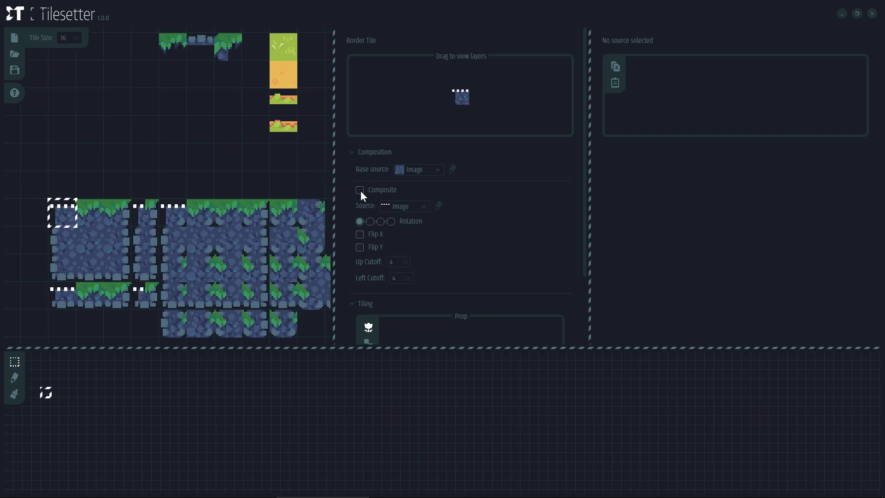
left_click(399, 206)
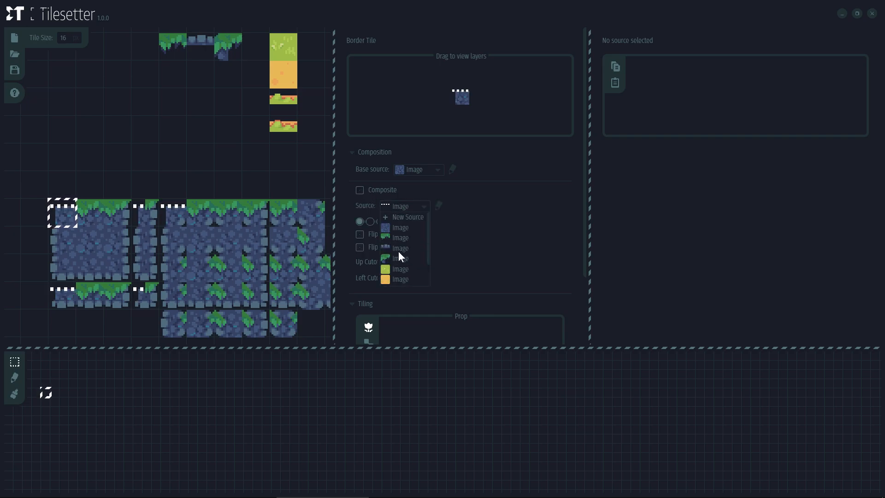
left_click(397, 255)
left_click(117, 182)
left_click(399, 207)
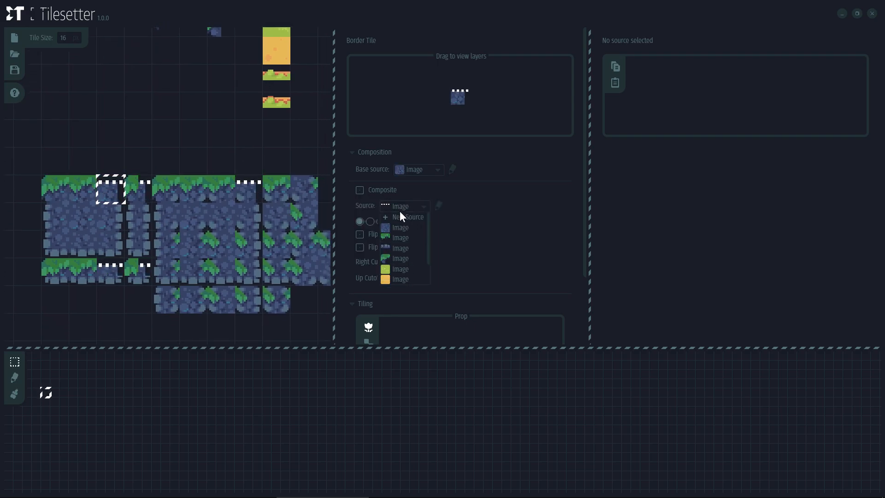
left_click(399, 258)
left_click(372, 234)
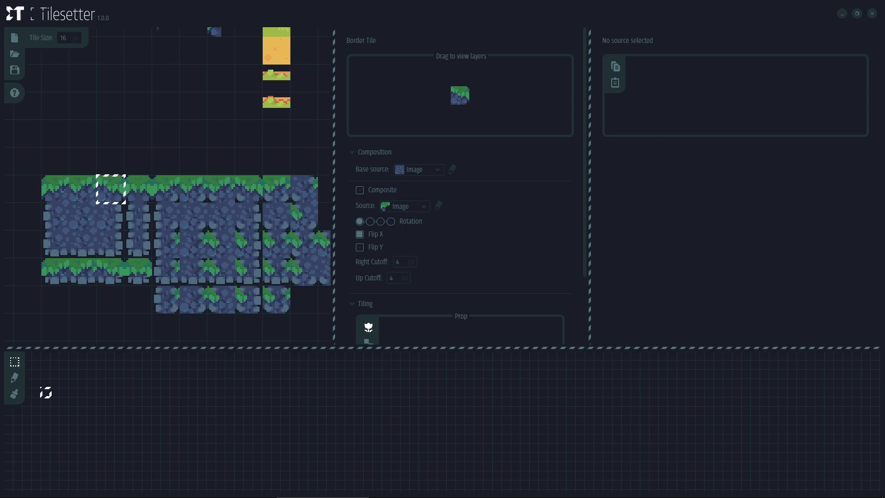
Select another top-edge border tile and try a different rotation on it
scroll(234, 117, "down", 2)
left_click_drag(234, 119, 192, 153)
scroll(247, 98, "up", 1)
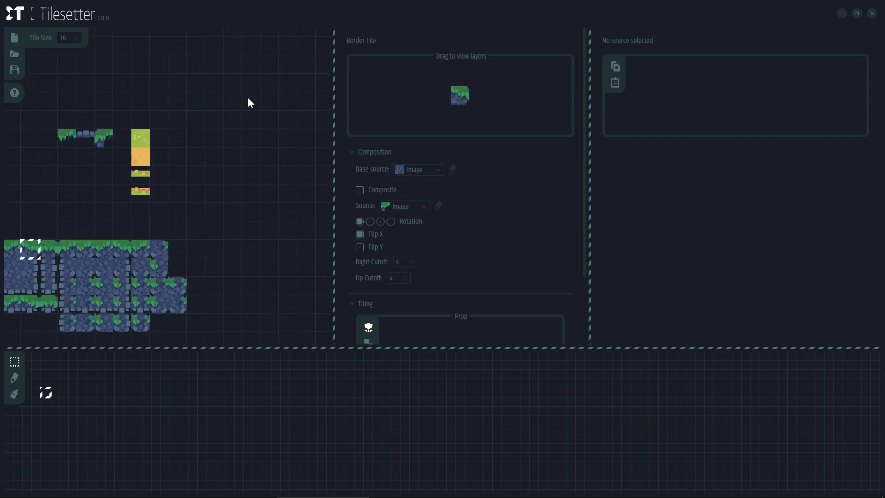
left_click_drag(62, 272, 120, 241)
left_click(157, 217)
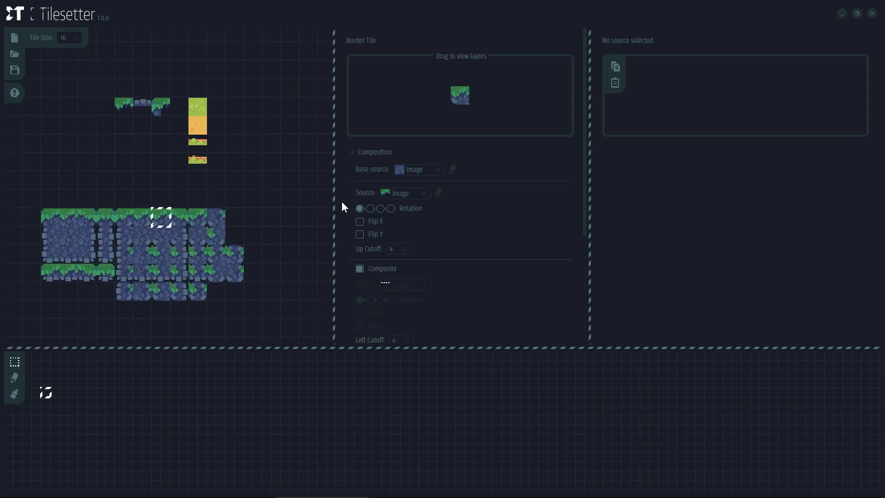
left_click(381, 208)
Restore the tile's original rotation and bring the four imported source tiles into view
left_click(359, 209)
left_click_drag(249, 217, 232, 189)
left_click_drag(161, 100, 162, 159)
left_click_drag(278, 136, 225, 154)
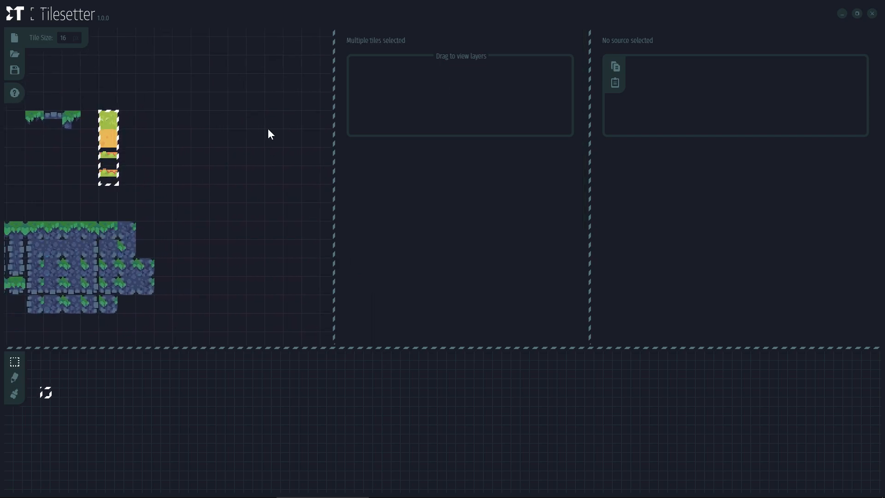
left_click_drag(224, 126, 214, 116)
left_click(131, 90)
Move the green and orange tile pair several cells right, away from the grass strips
left_click_drag(95, 131, 98, 107)
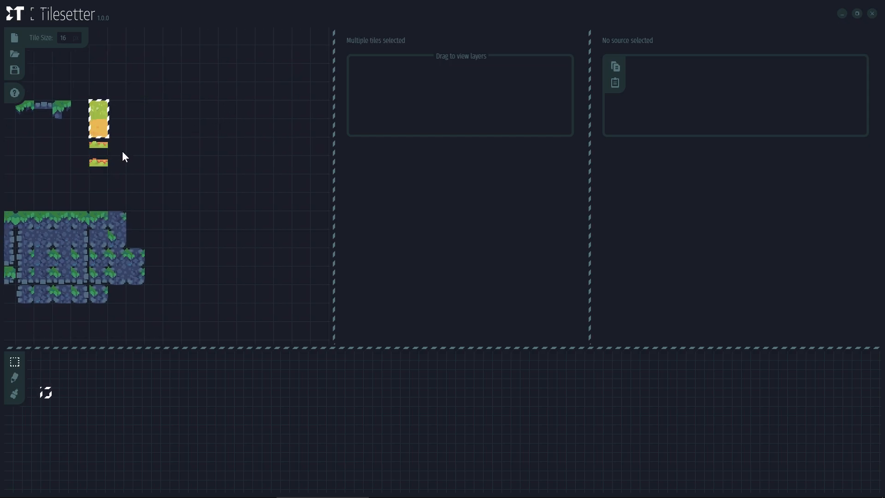
left_click_drag(107, 136, 198, 127)
left_click(228, 128)
left_click_drag(235, 60, 214, 86)
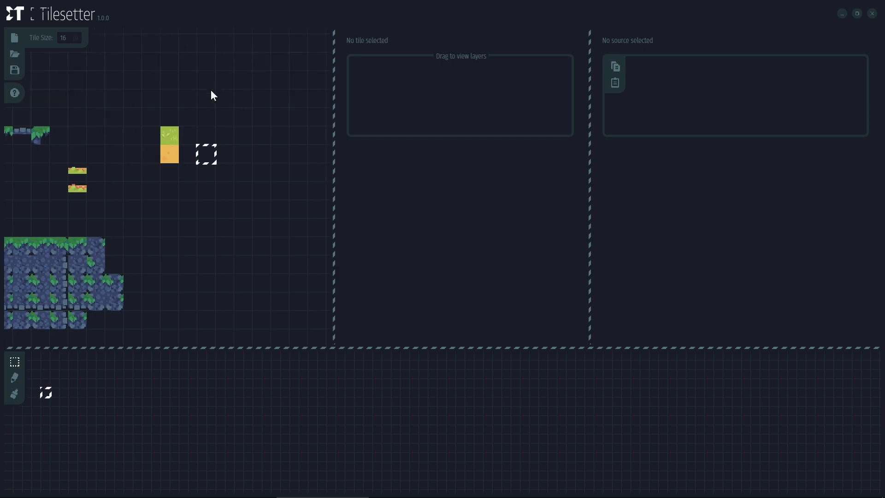
scroll(198, 111, "up", 2)
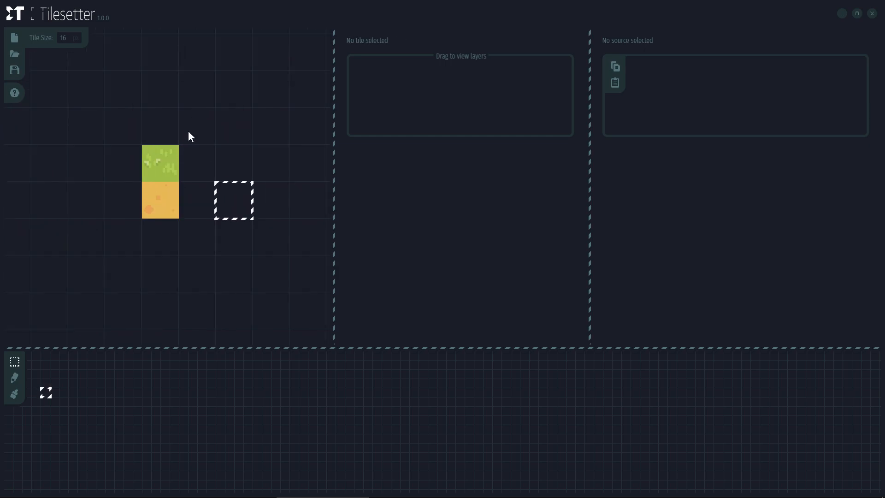
Inspect the orange sand tile, then box-select the green and sand tiles together
left_click(148, 214)
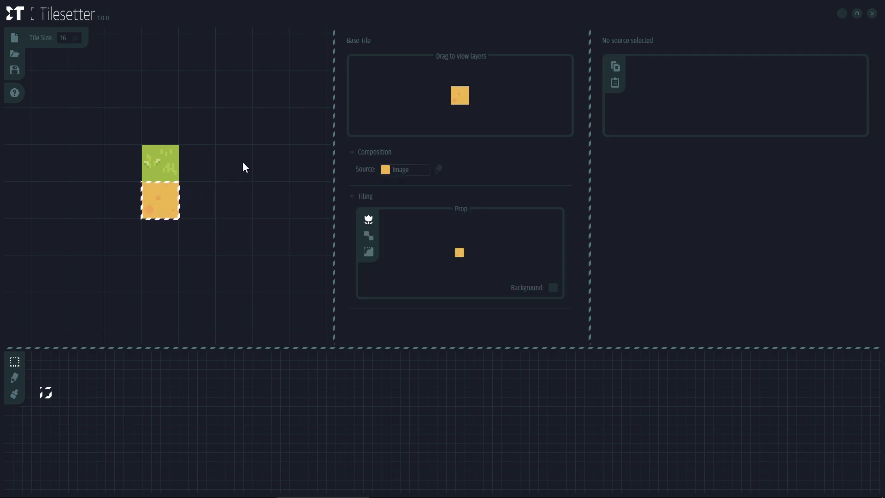
left_click(206, 87)
scroll(215, 168, "down", 1)
scroll(216, 168, "down", 1)
left_click_drag(215, 167, 143, 162)
left_click_drag(145, 161, 132, 142)
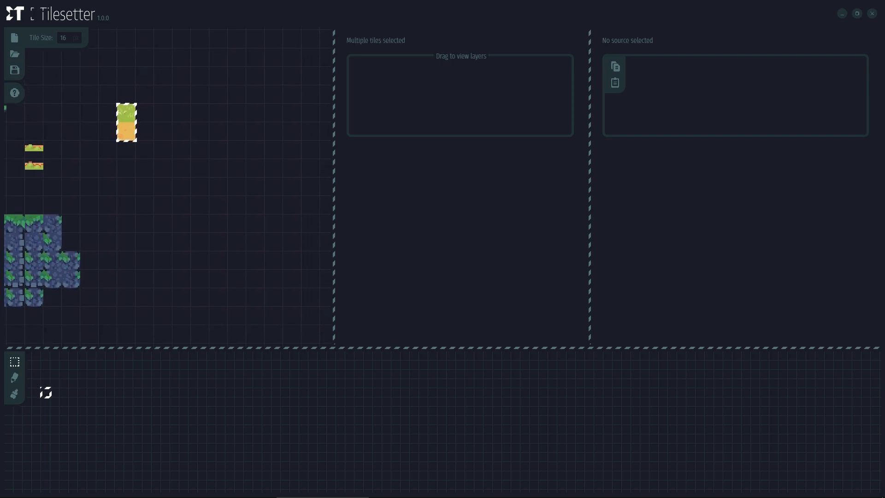
Build borders from the selected grass and sand tiles and inspect a grass-on-sand edge tile
right_click(128, 136)
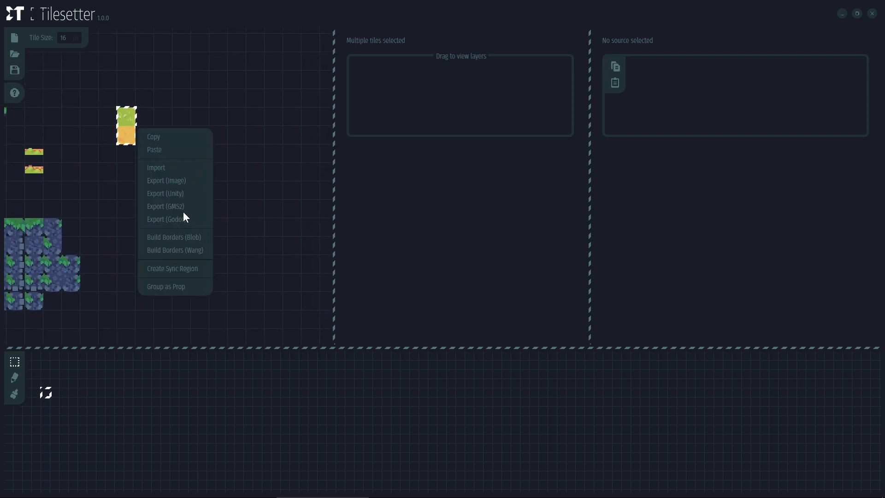
left_click(177, 251)
left_click(145, 164)
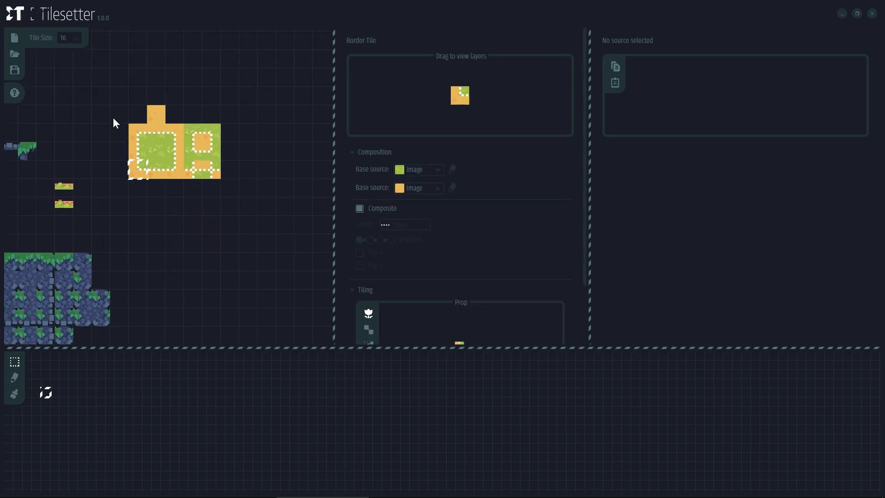
left_click(172, 190)
scroll(167, 151, "up", 1)
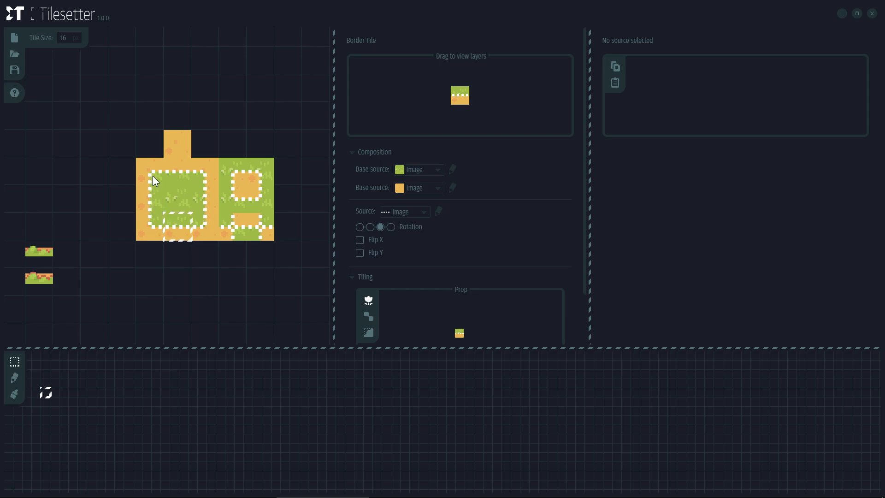
scroll(133, 167, "down", 1)
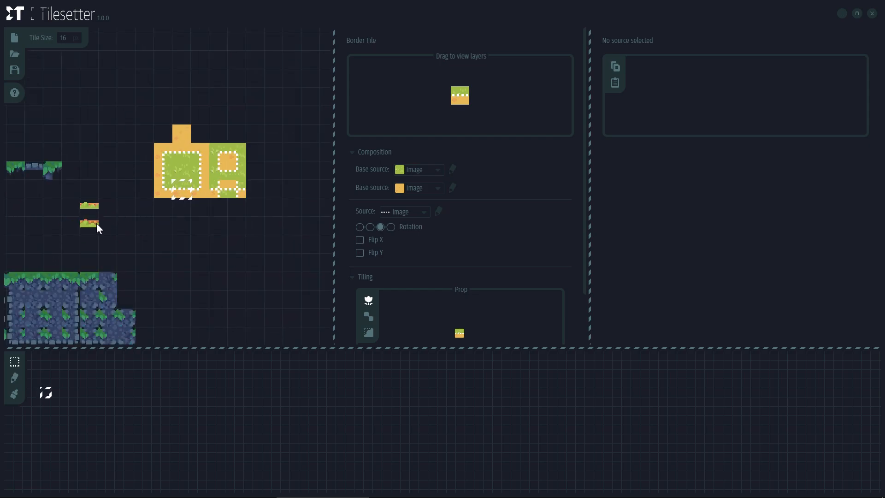
scroll(94, 226, "up", 2)
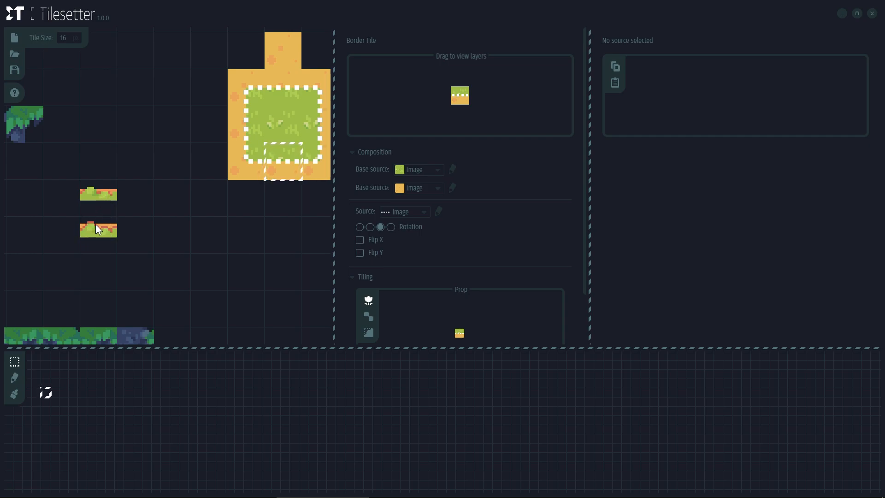
scroll(238, 194, "down", 1)
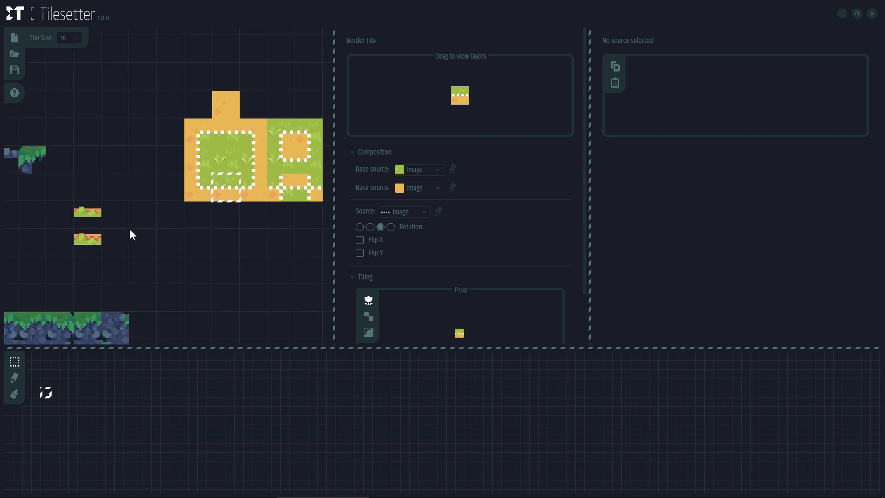
Set the grass-strip image as the edge source on the first two inner border tiles
left_click(403, 210)
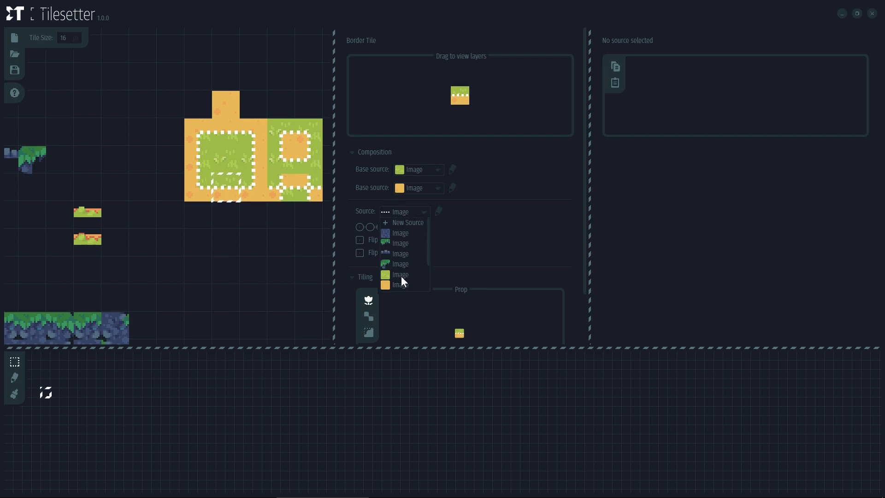
scroll(400, 275, "down", 1)
scroll(401, 275, "down", 3)
left_click(408, 157)
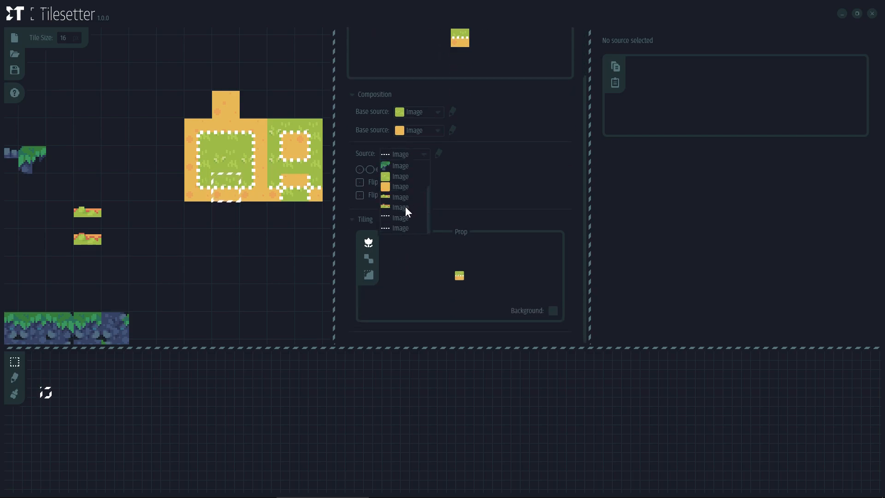
left_click(405, 206)
left_click(198, 159)
left_click(405, 154)
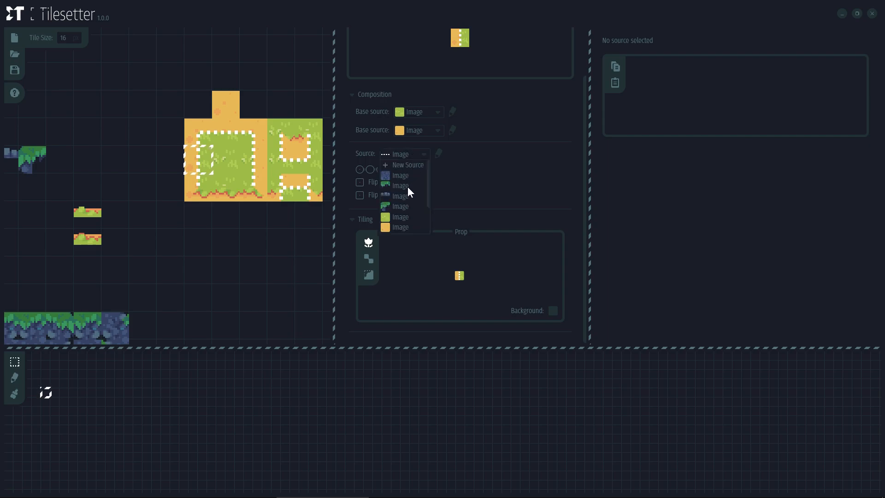
scroll(398, 215, "down", 3)
left_click(402, 199)
Apply the grass-strip image as edge source to two more border tiles
left_click(237, 135)
left_click(405, 154)
left_click(405, 197)
left_click(256, 160)
left_click(405, 154)
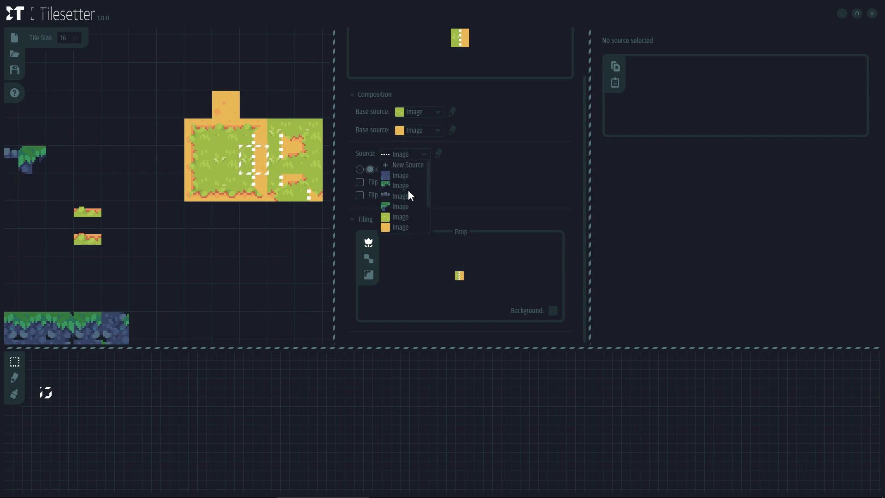
left_click(407, 199)
scroll(288, 203, "down", 3)
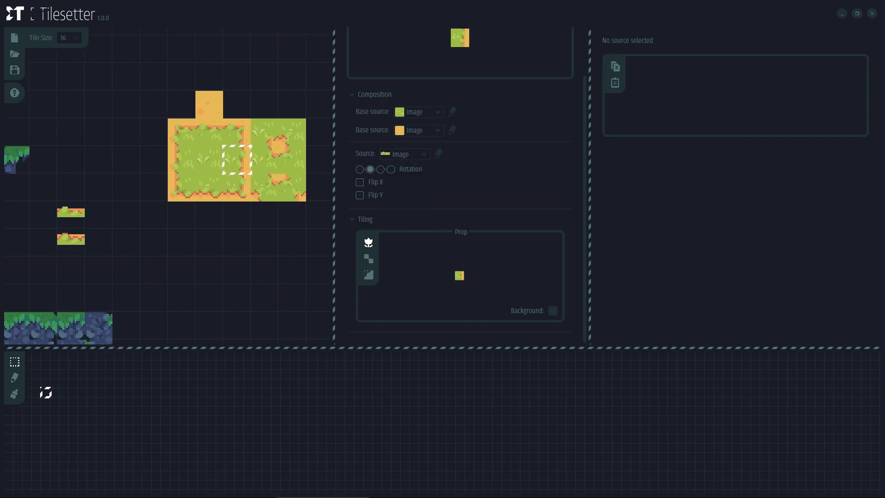
scroll(300, 211, "up", 3)
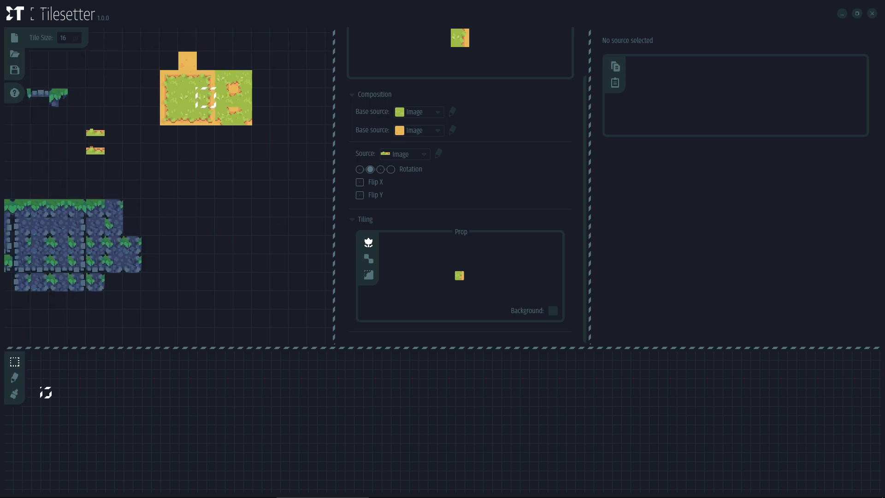